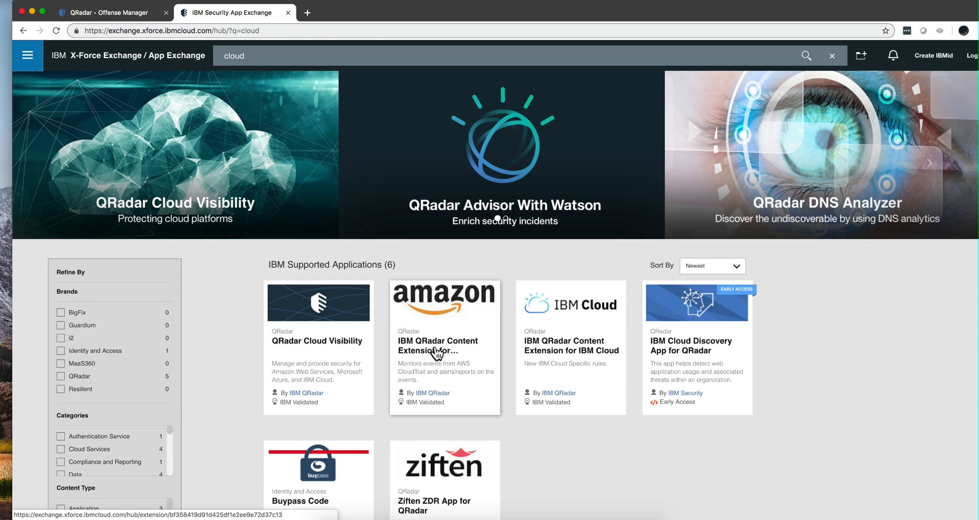
Open the IBM QRadar Content Extension for Monitoring Amazon AWS detail page in App Exchange
click(437, 352)
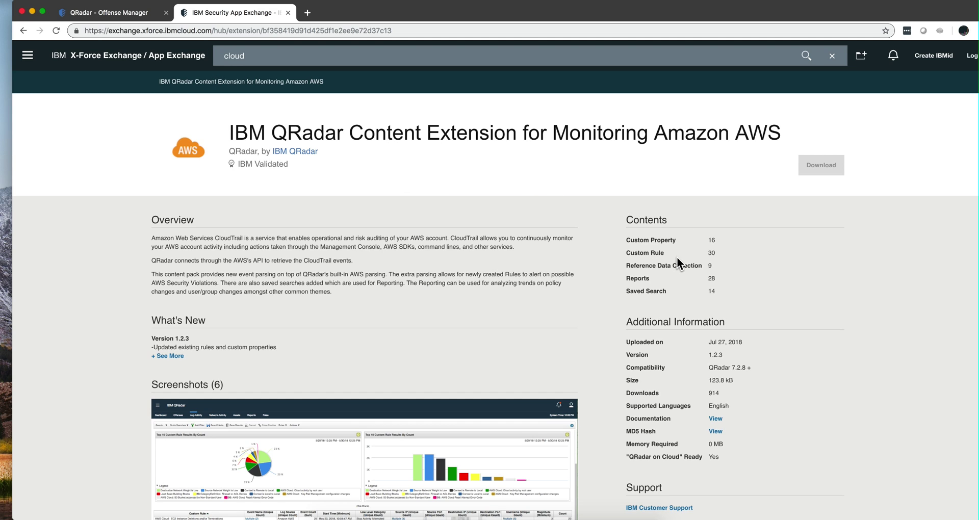
click(104, 13)
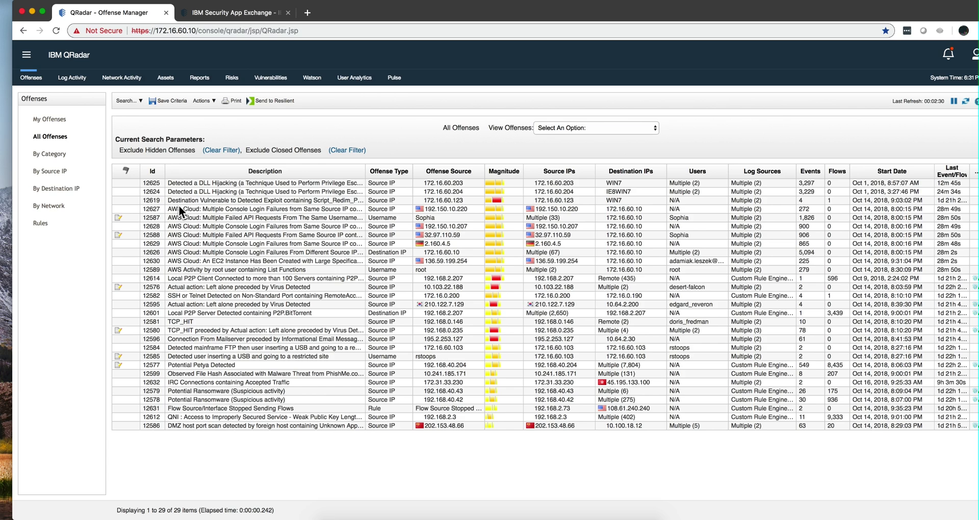
double_click(252, 227)
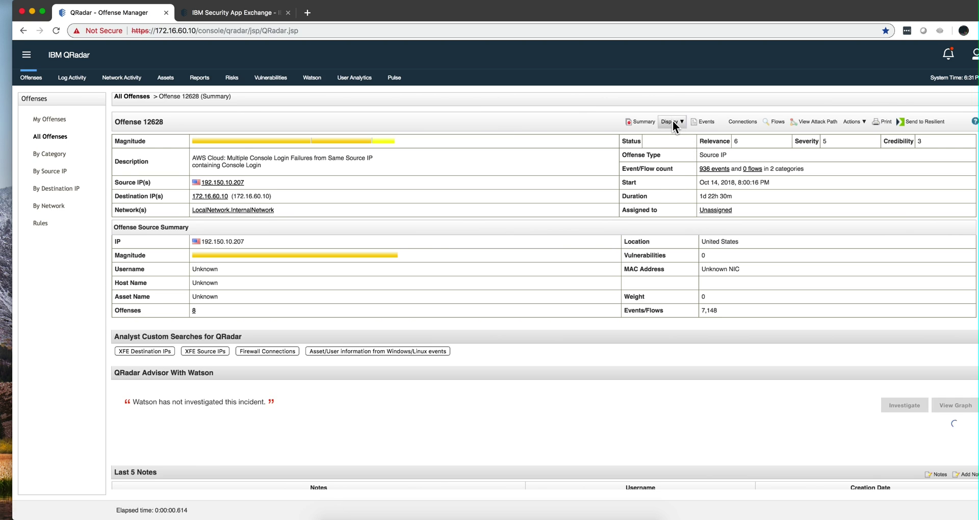
click(672, 122)
click(681, 225)
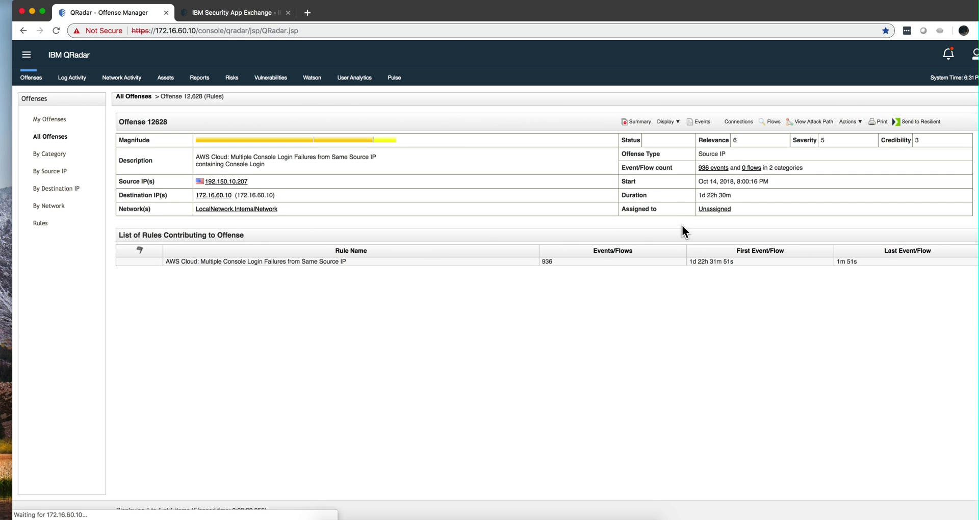
click(373, 262)
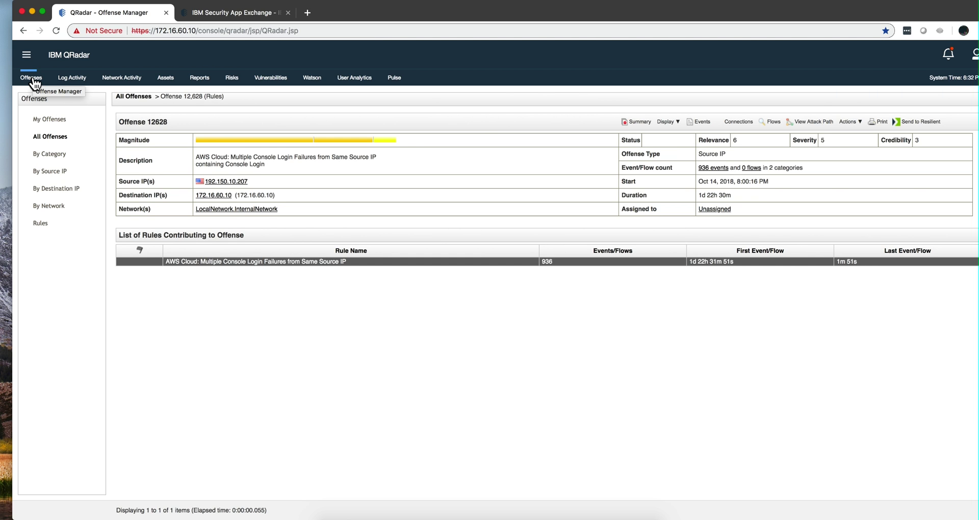
click(33, 78)
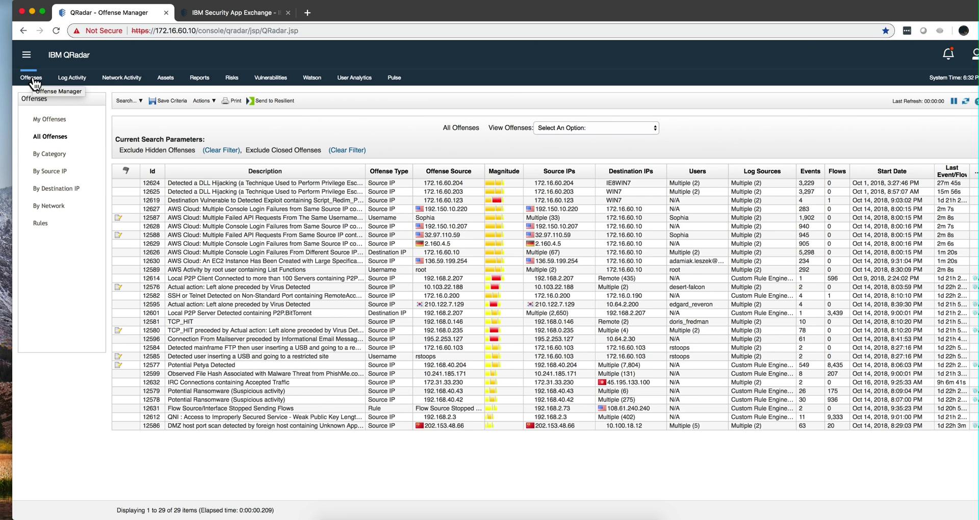
Return to the App Exchange cloud search results, browse its site menu, then go back to QRadar
click(228, 14)
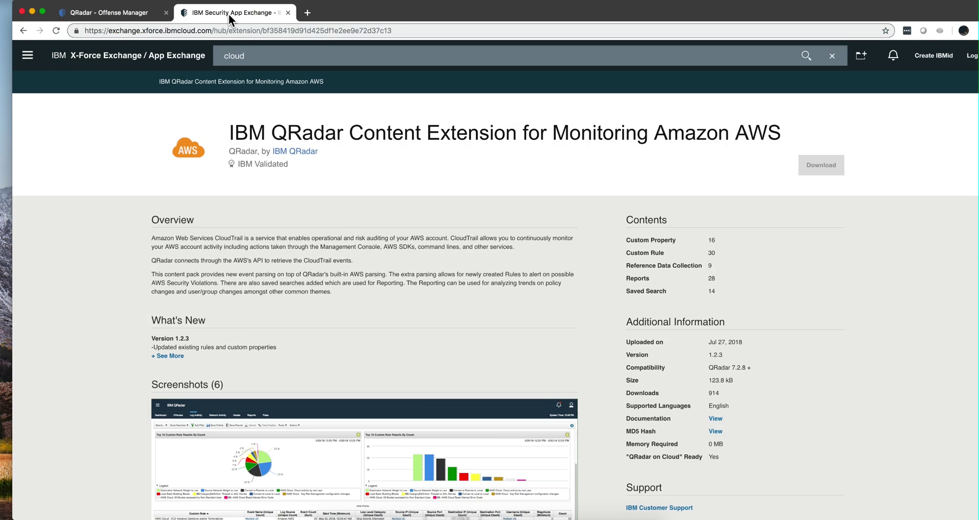
click(23, 30)
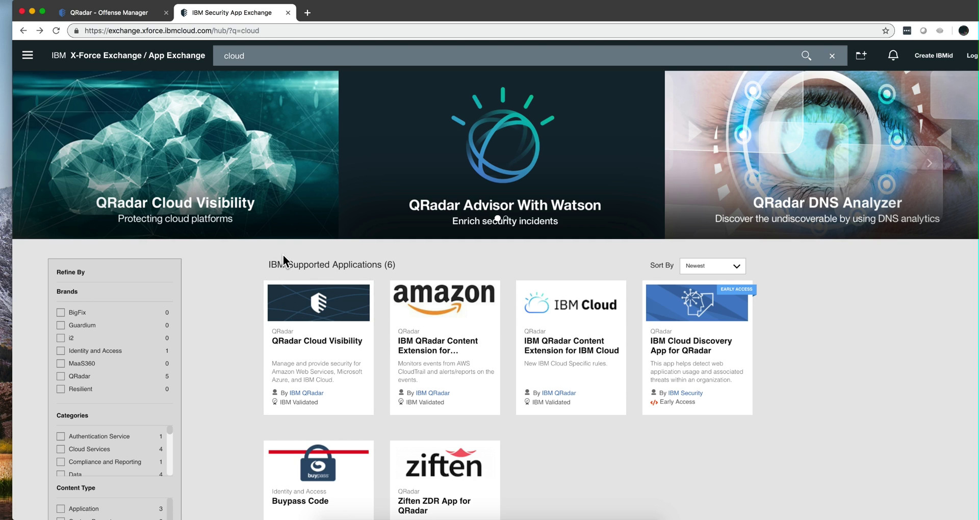
click(28, 57)
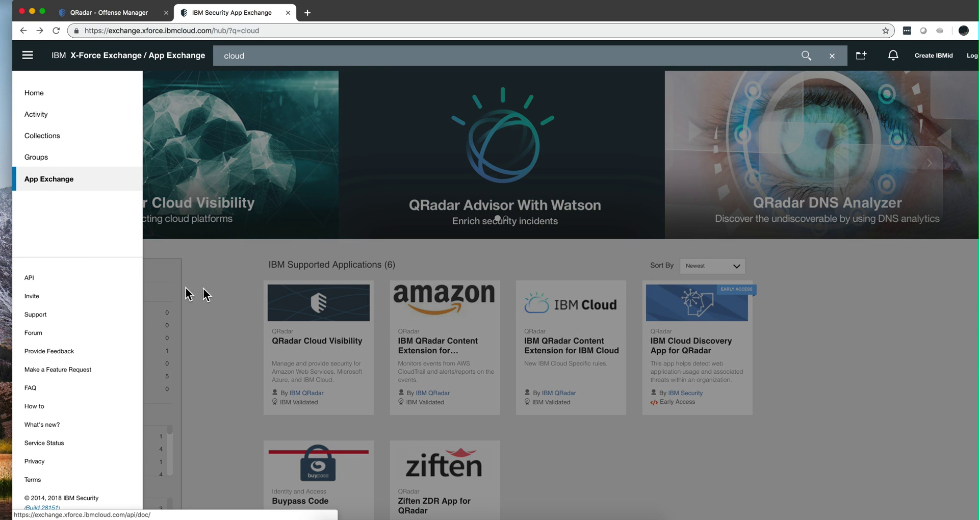
click(142, 13)
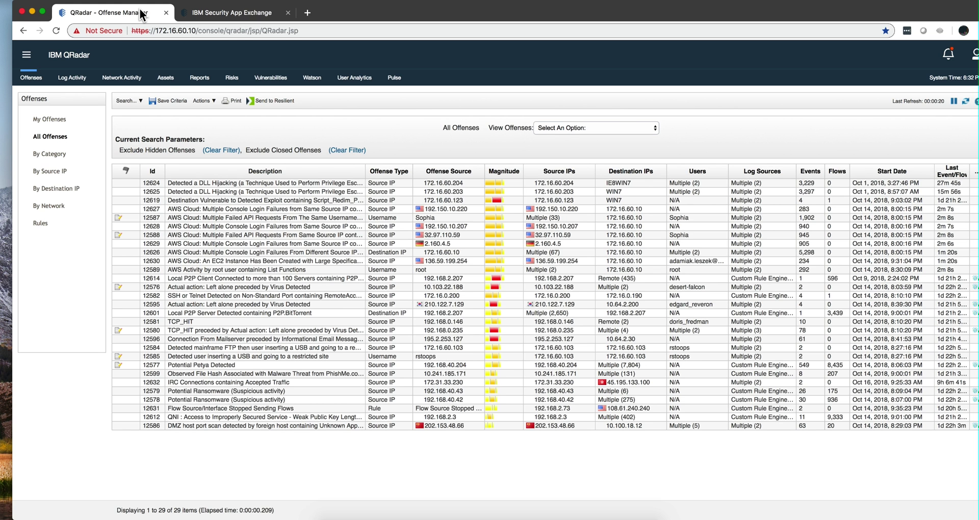
Open the Cloud Visibility app and scroll through the AWS Offense Overview dashboard
click(27, 54)
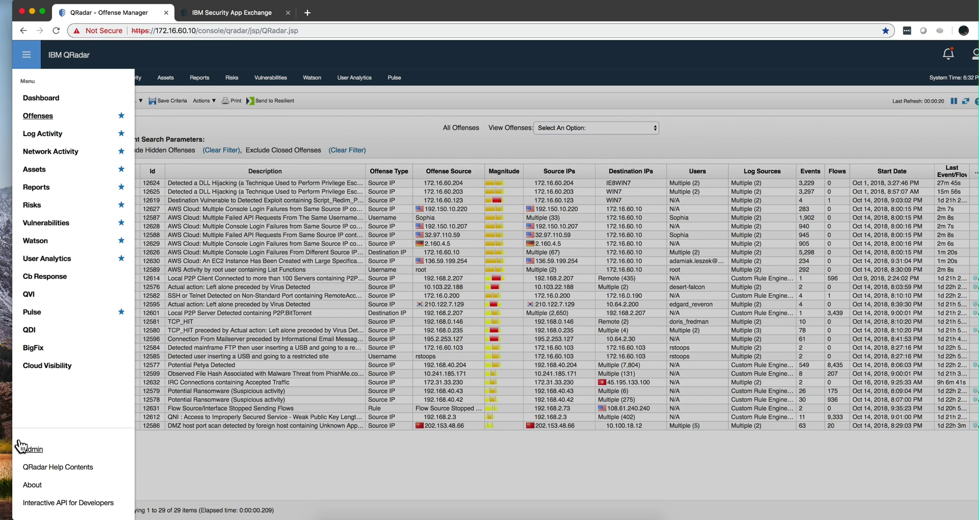
click(49, 369)
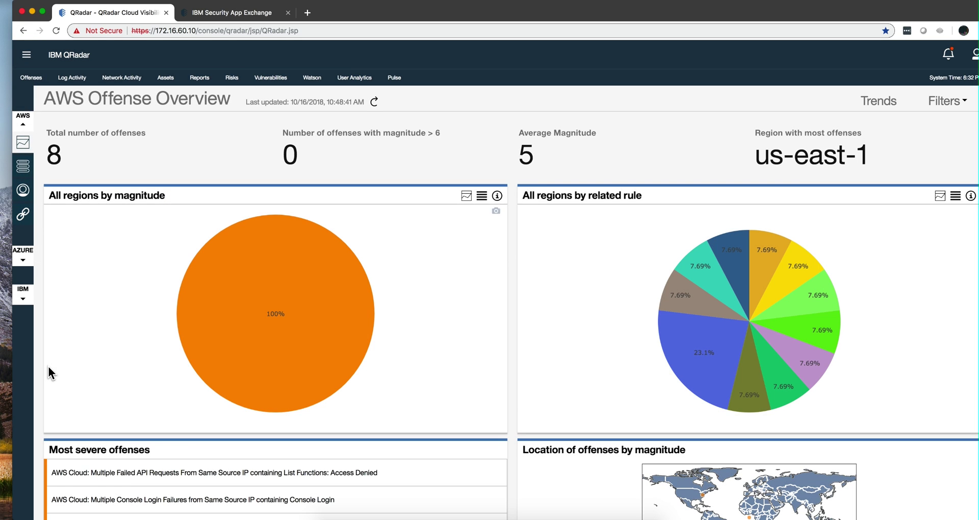
scroll(592, 309, down, 2)
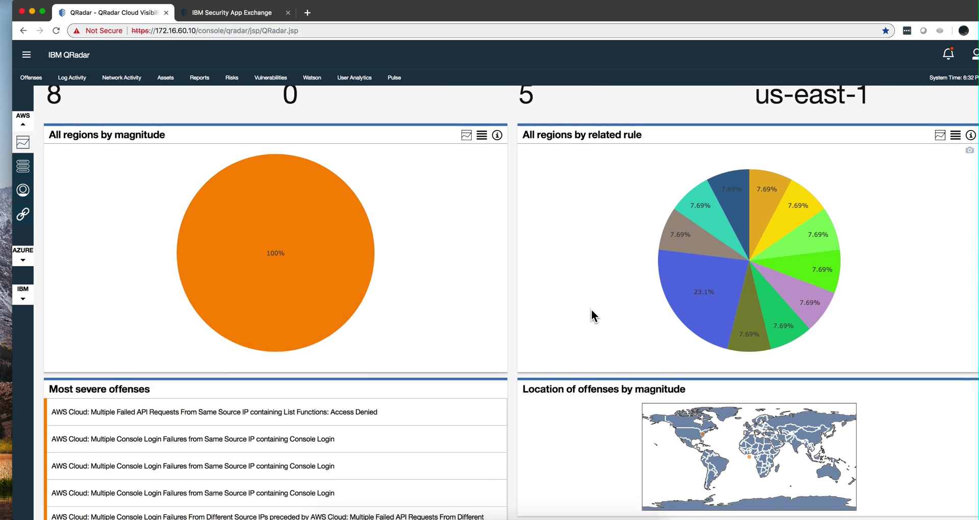
scroll(592, 309, down, 2)
scroll(591, 309, down, 1)
scroll(592, 309, up, 1)
scroll(592, 309, up, 2)
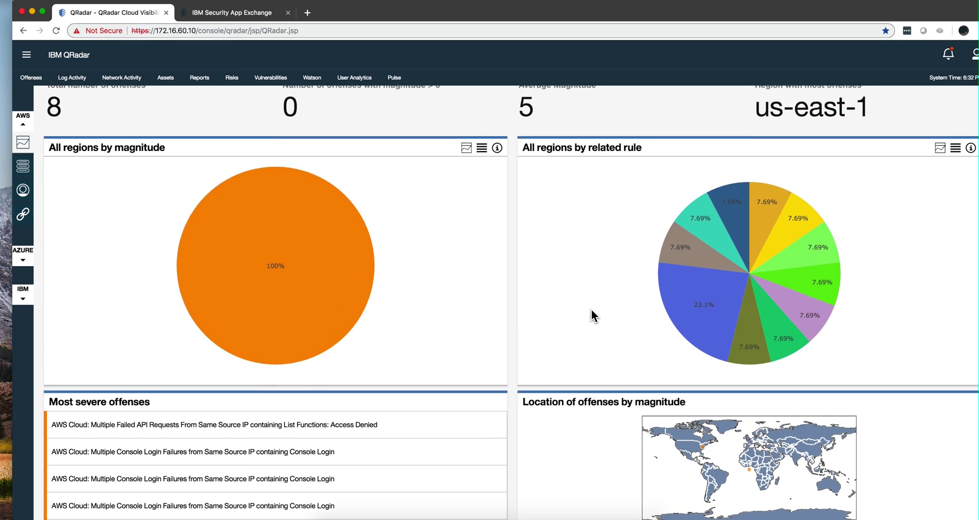
scroll(592, 309, up, 2)
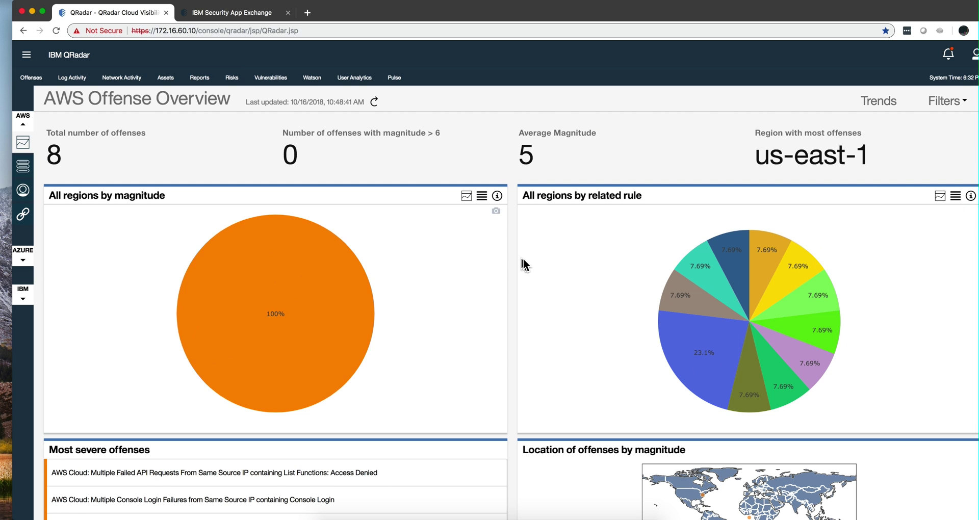
scroll(550, 260, down, 1)
scroll(550, 260, down, 2)
scroll(550, 260, down, 2)
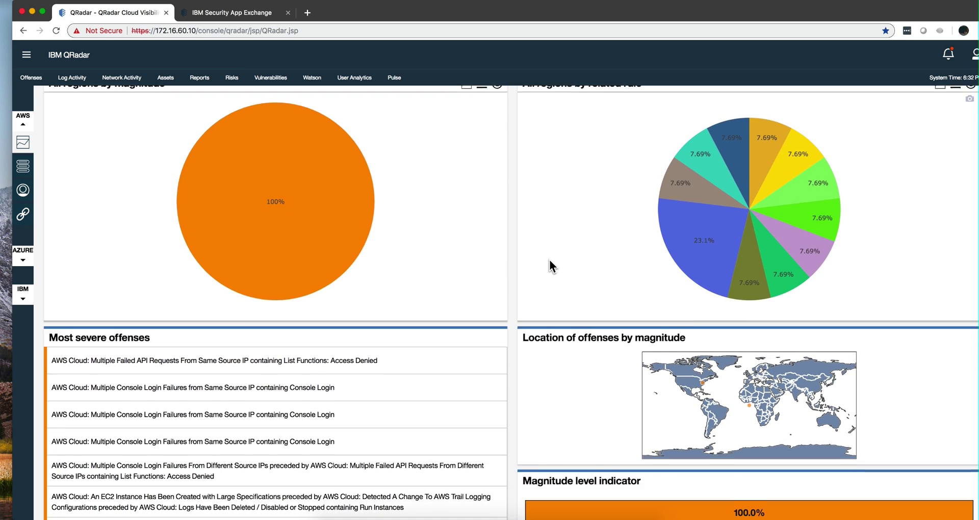
scroll(550, 260, down, 1)
scroll(549, 260, up, 3)
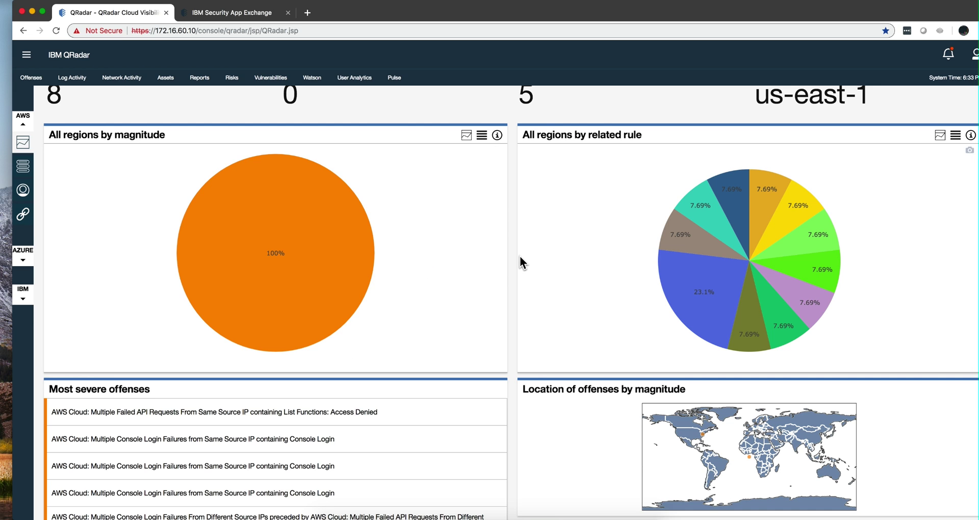
scroll(520, 257, down, 3)
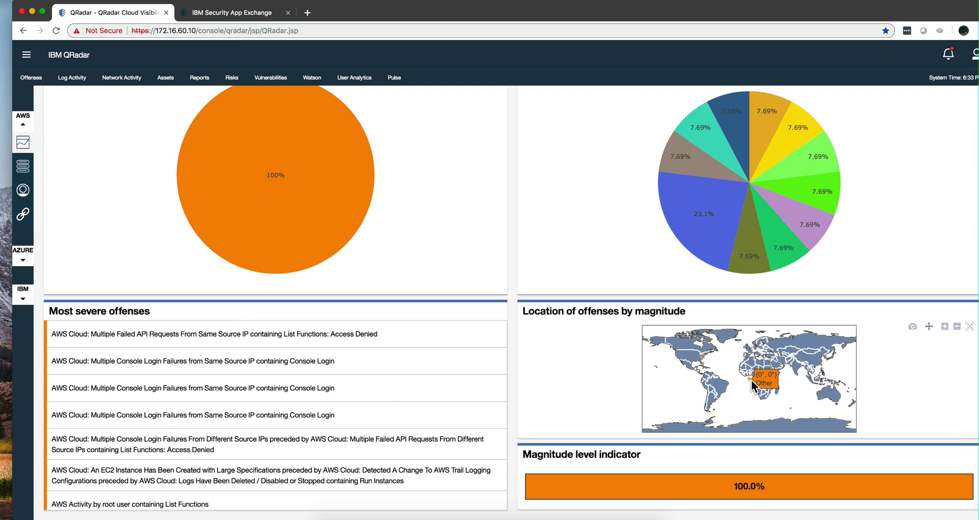
mouse_move(819, 268)
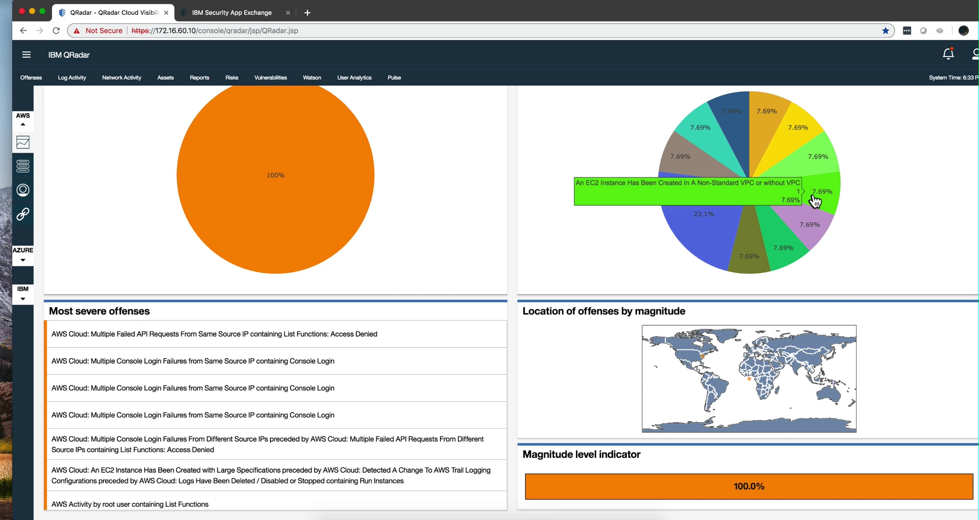
scroll(815, 202, up, 3)
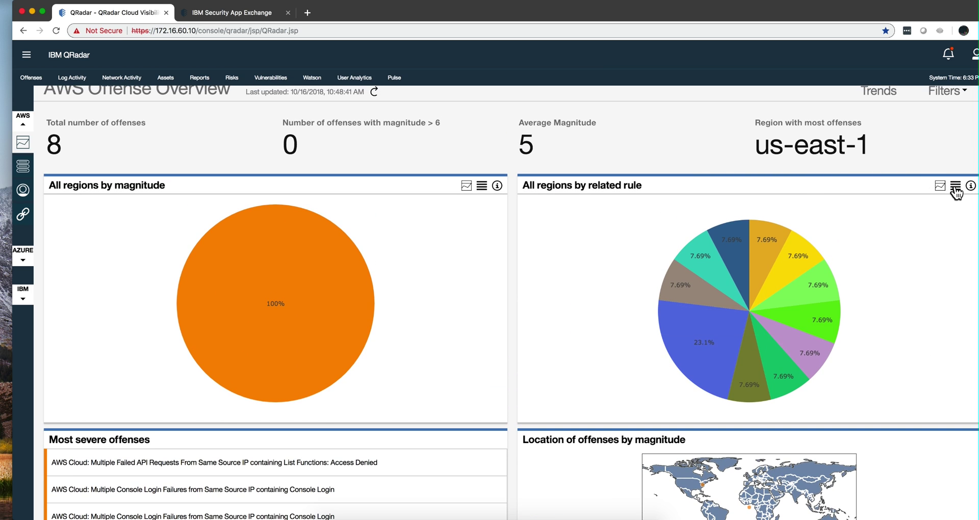
Cycle the related-rule panel through table, bar and pie views, ending on pie
click(955, 188)
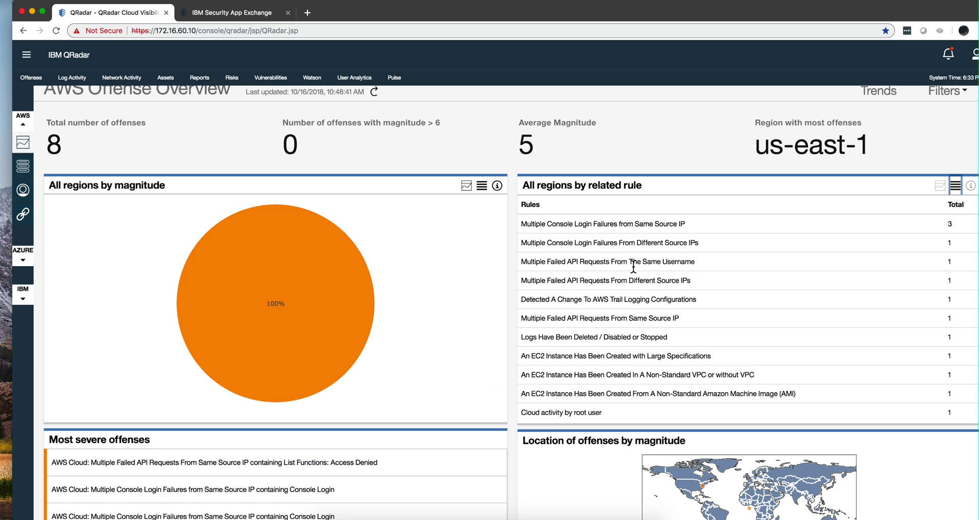
click(956, 188)
click(943, 187)
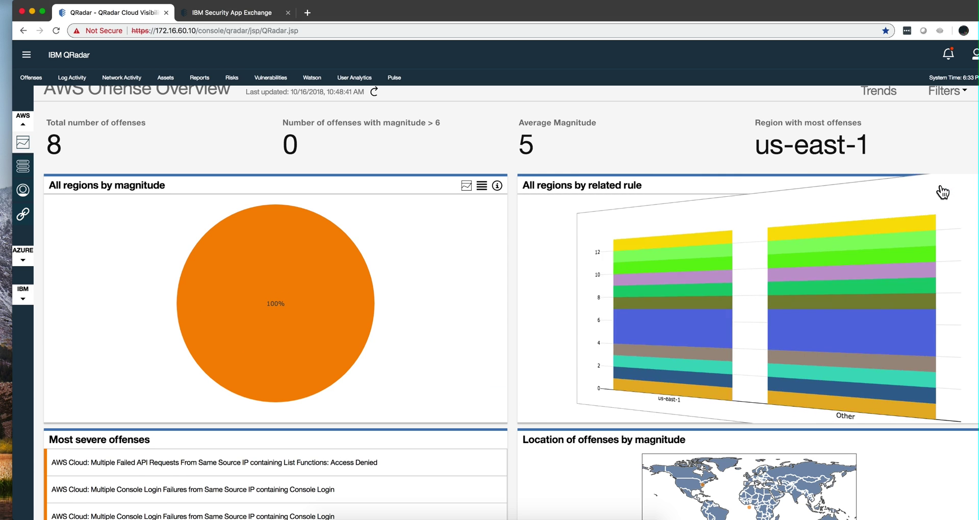
click(941, 189)
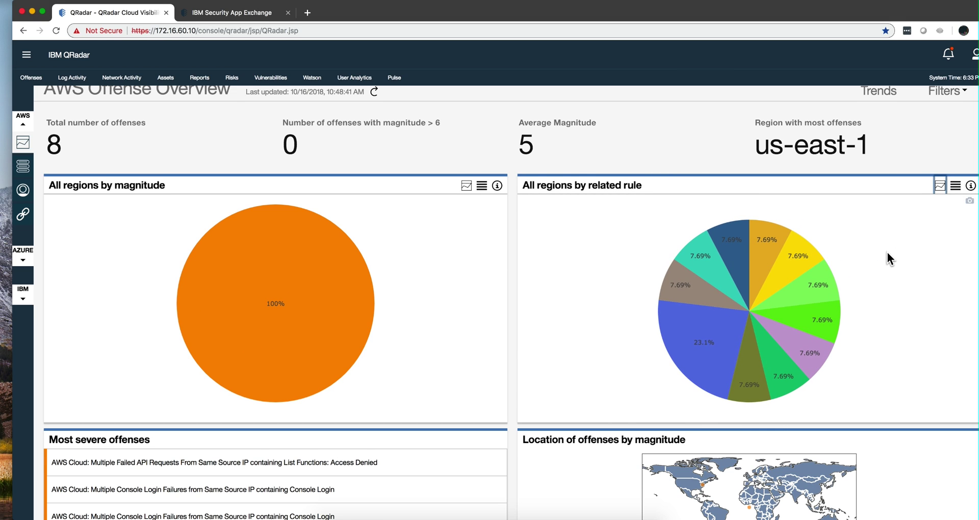
scroll(888, 258, up, 1)
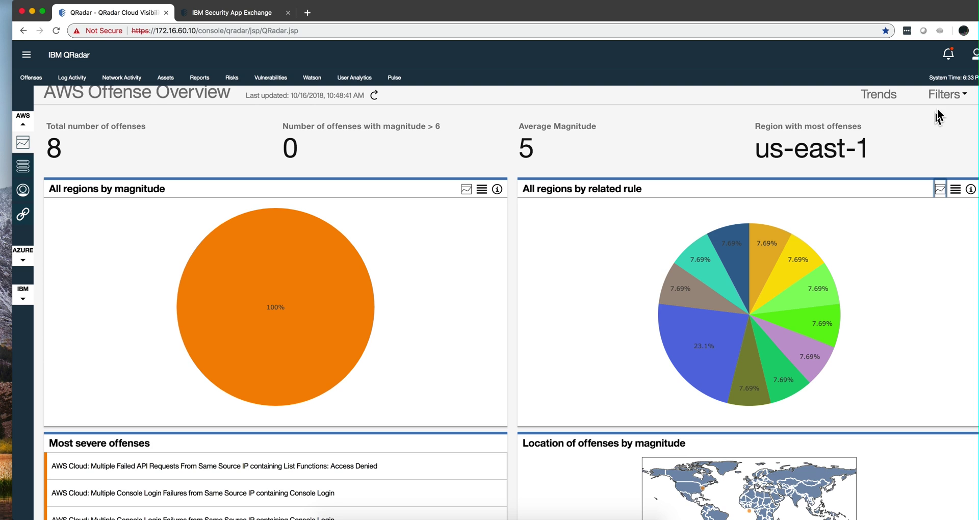
Expand the AWS Offense Overview Filters and scroll through the magnitude, region and rule options
click(945, 97)
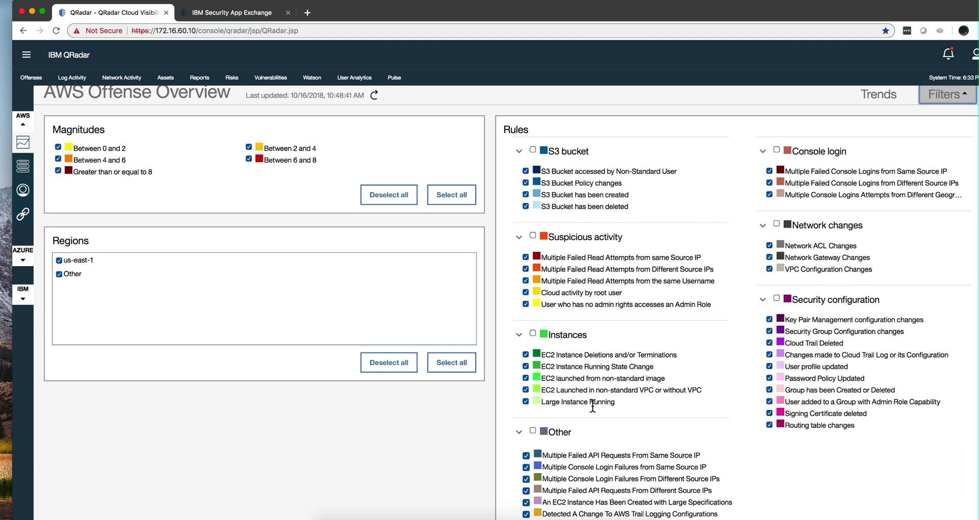
scroll(592, 406, down, 2)
scroll(593, 407, down, 1)
scroll(592, 406, up, 1)
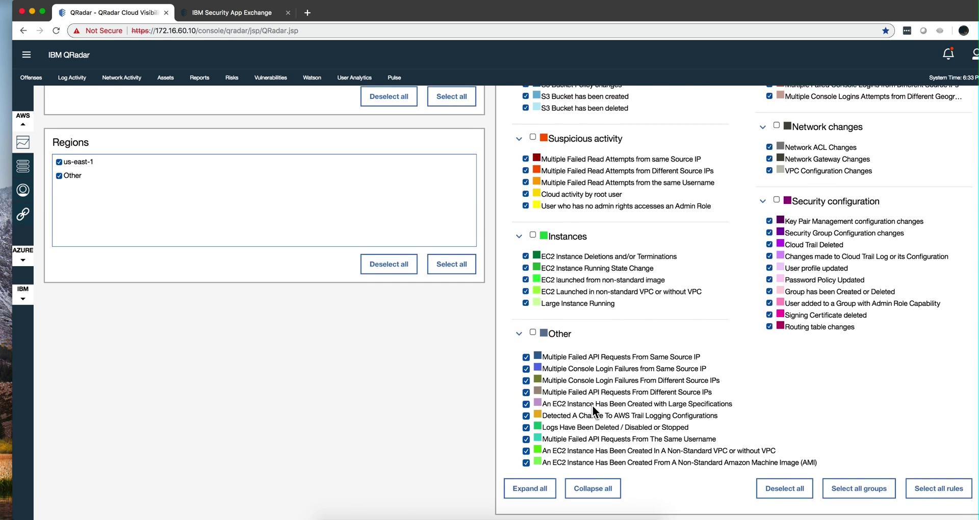
scroll(593, 406, up, 2)
scroll(592, 406, up, 1)
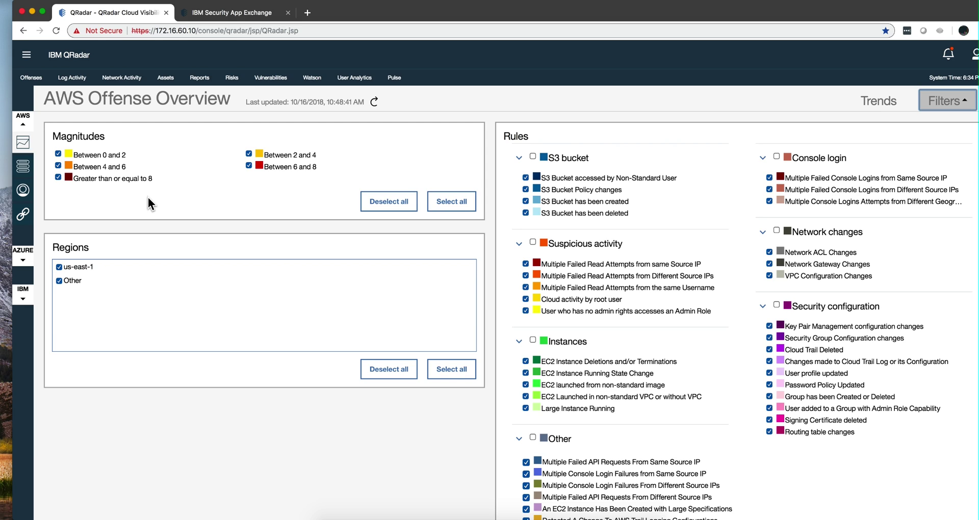
Open VPC Flow Logs, dismiss both notices, and expand the Time, Traffic and Network Interfaces filters
click(23, 168)
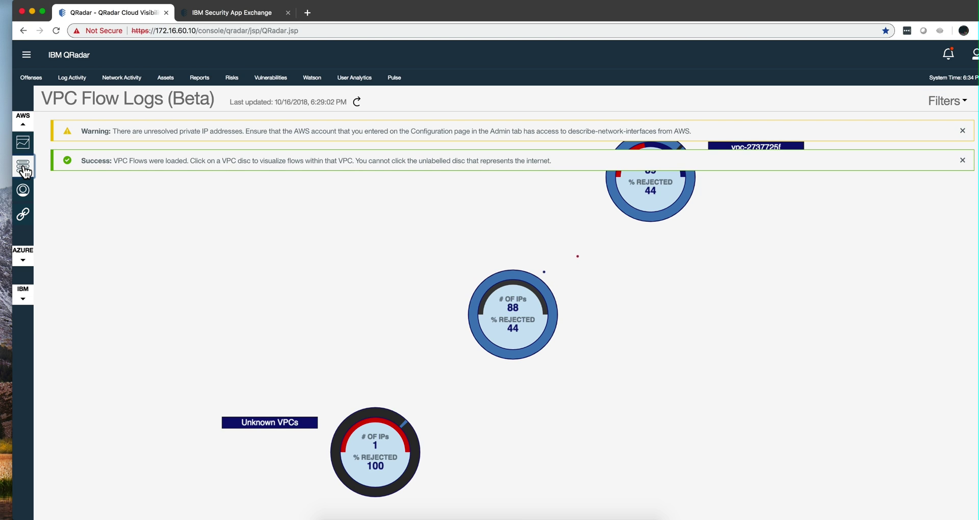
click(962, 135)
click(962, 131)
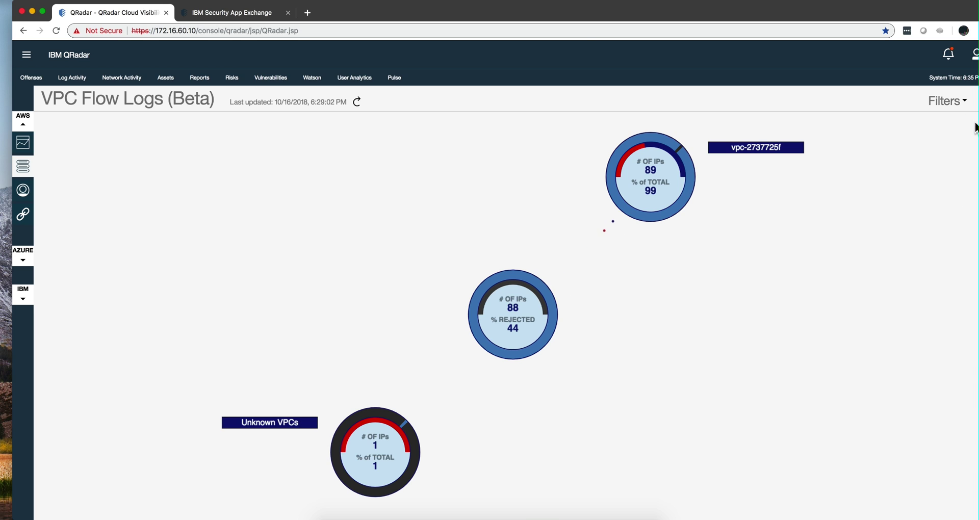
click(952, 102)
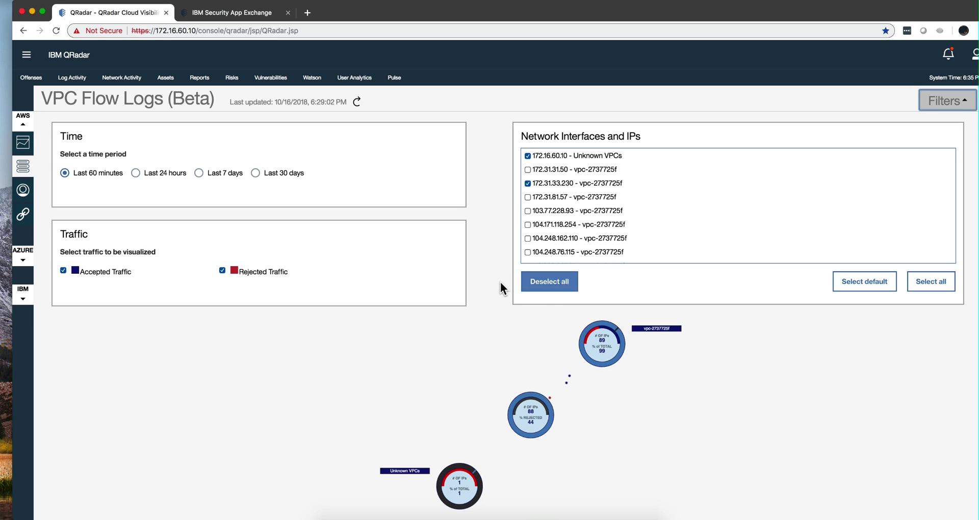
Open the IAM Best Practices report and expand its IAM user and root-account filters
click(22, 192)
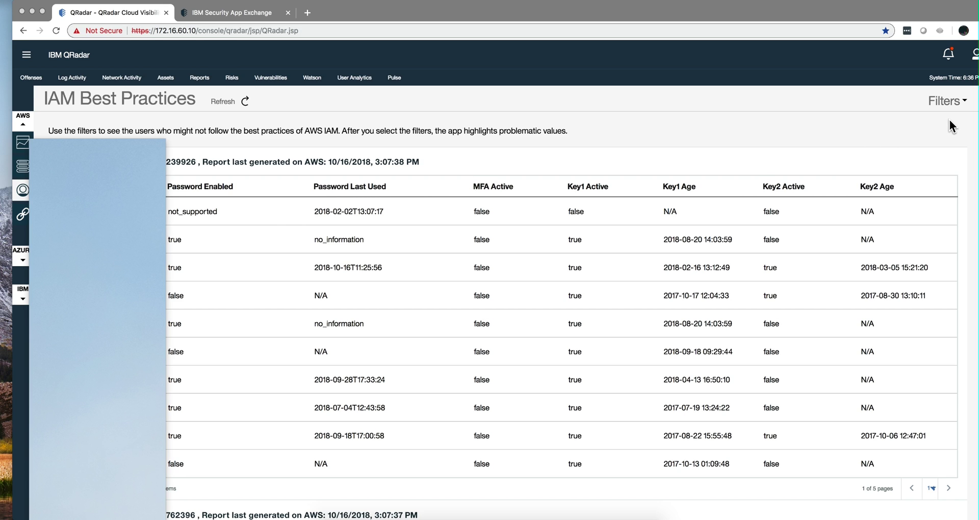
click(948, 102)
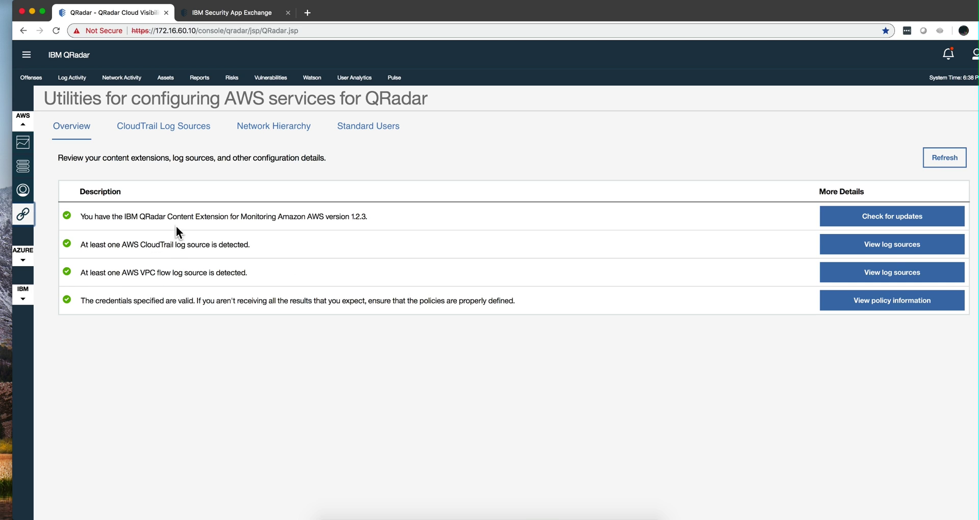
Show the CloudTrail Log Sources tab with S3 buckets for S3 REST API log sources
click(153, 128)
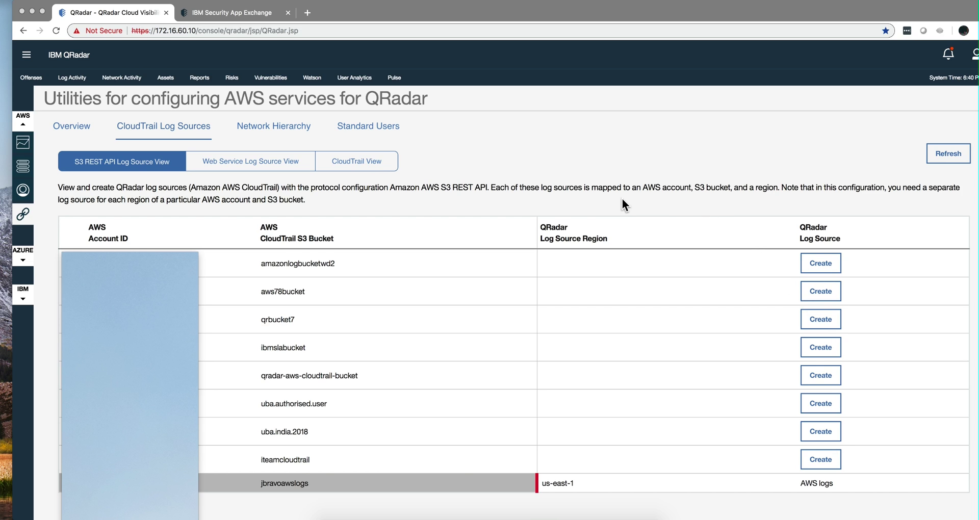
Switch to the Web Service Log Source View listing CloudTrail CloudWatch log groups
click(257, 167)
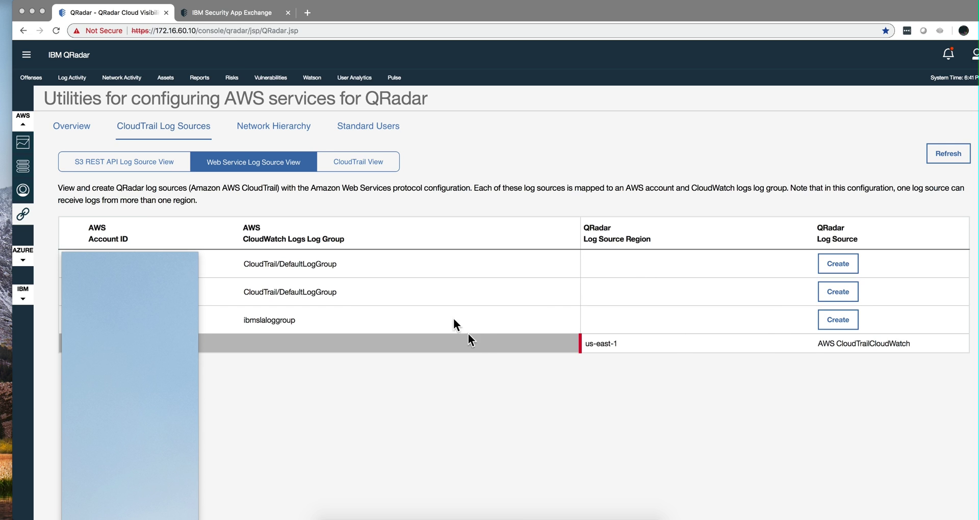
Show the CloudTrail View of all trails, then the Network Hierarchy import tab
click(379, 167)
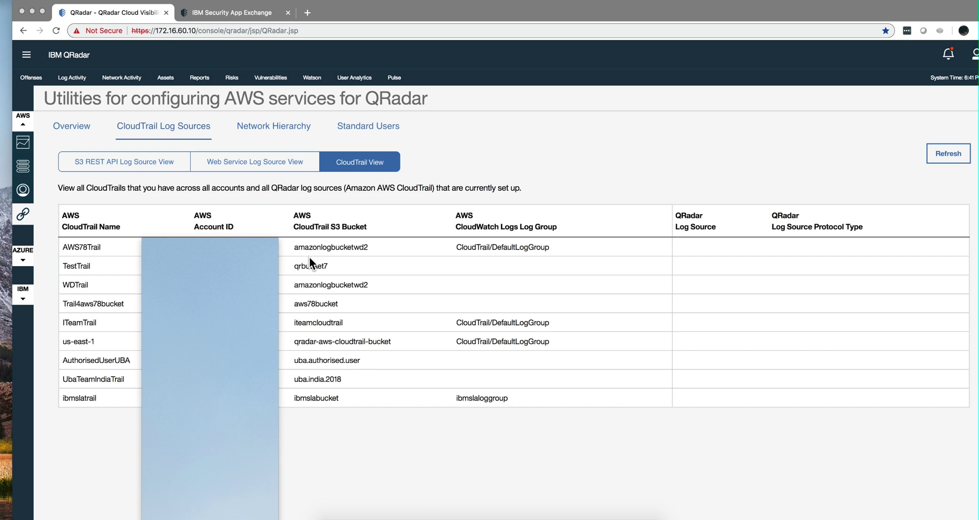
click(279, 130)
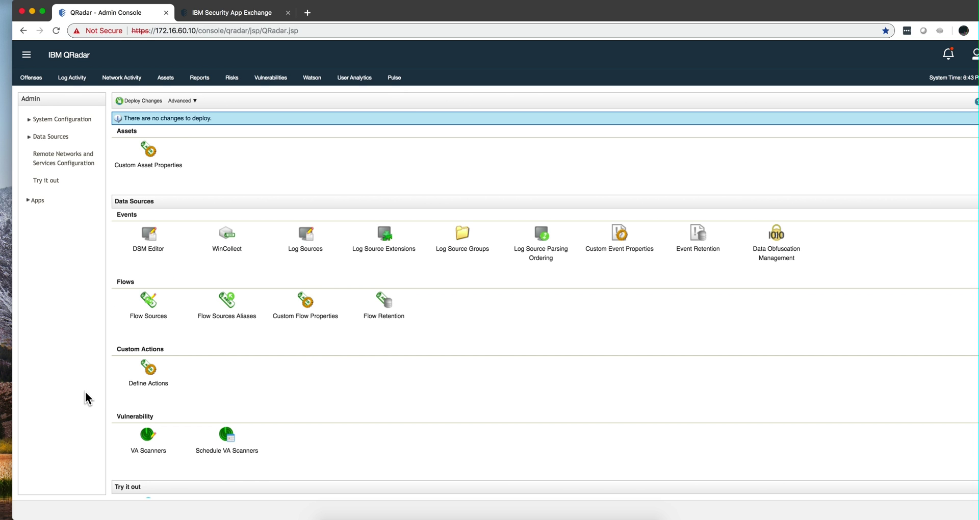
click(311, 237)
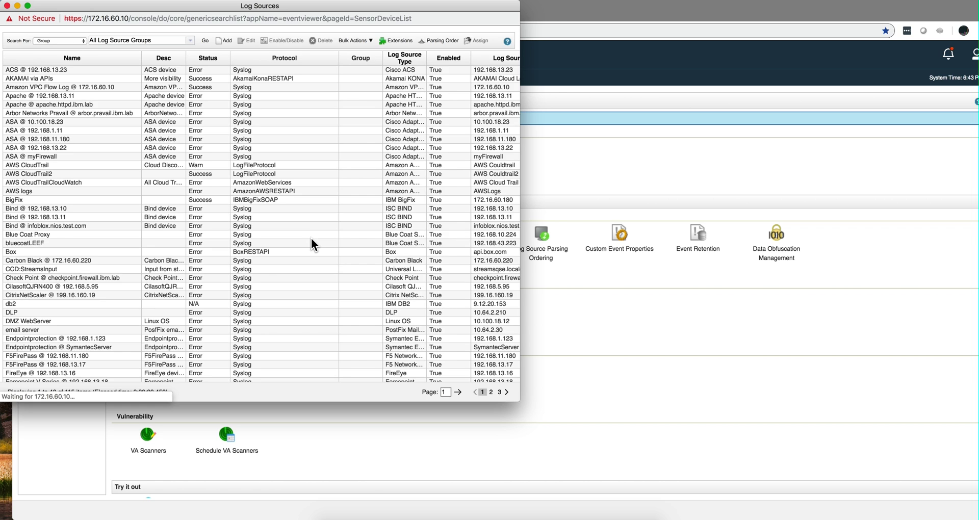
click(224, 40)
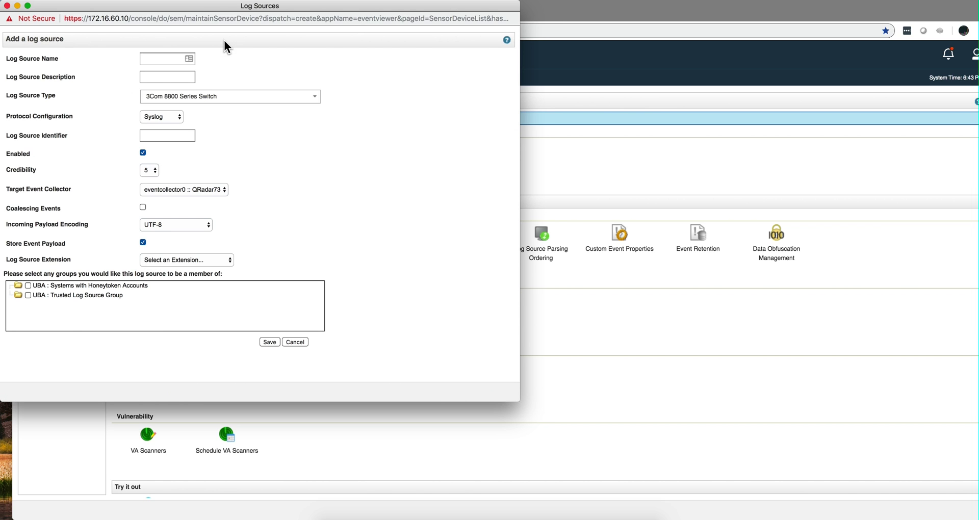
click(316, 98)
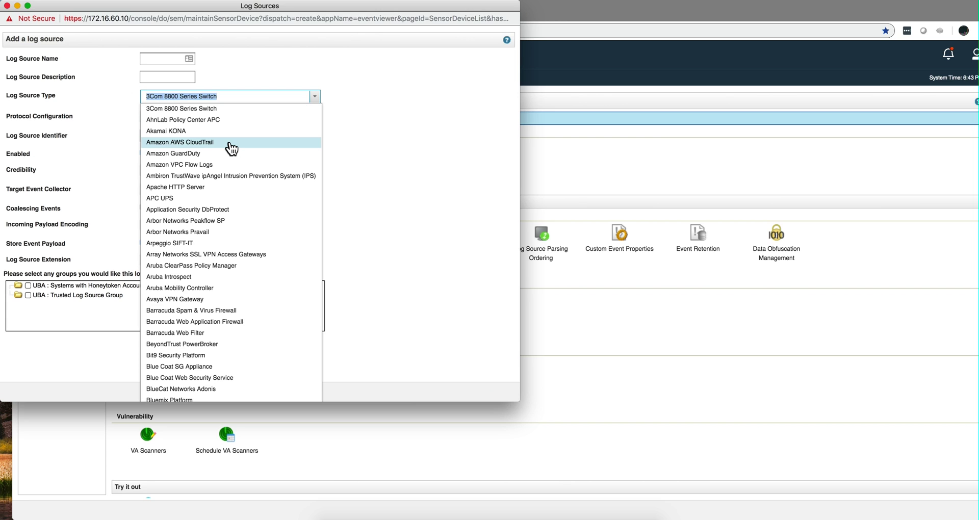
click(209, 169)
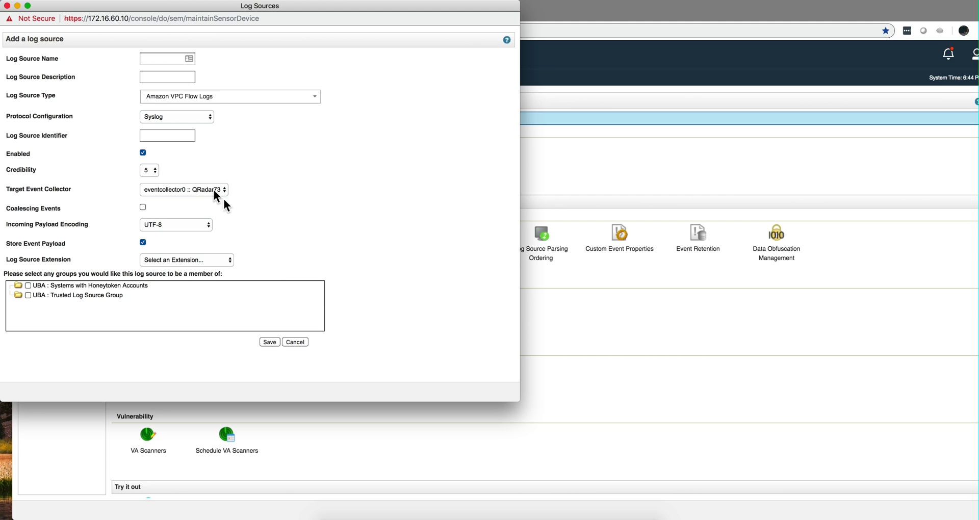
click(300, 340)
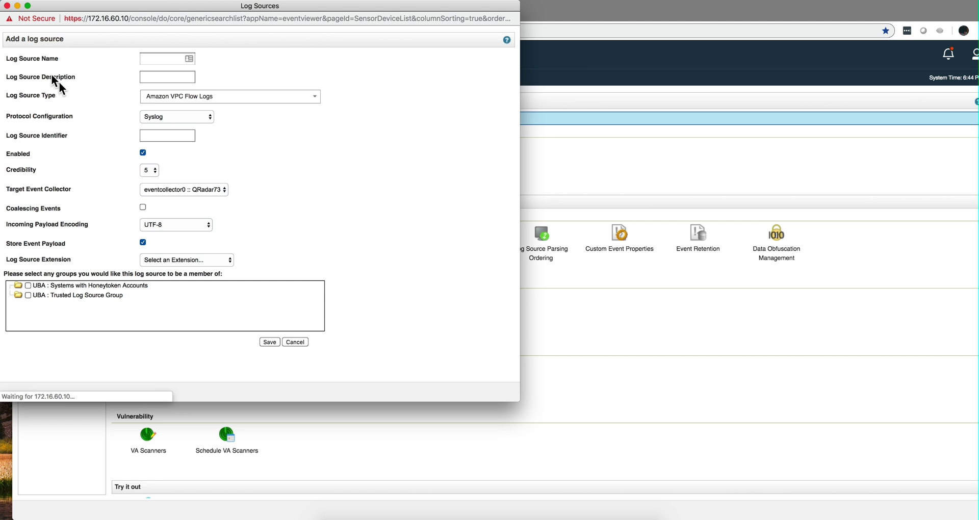
click(7, 6)
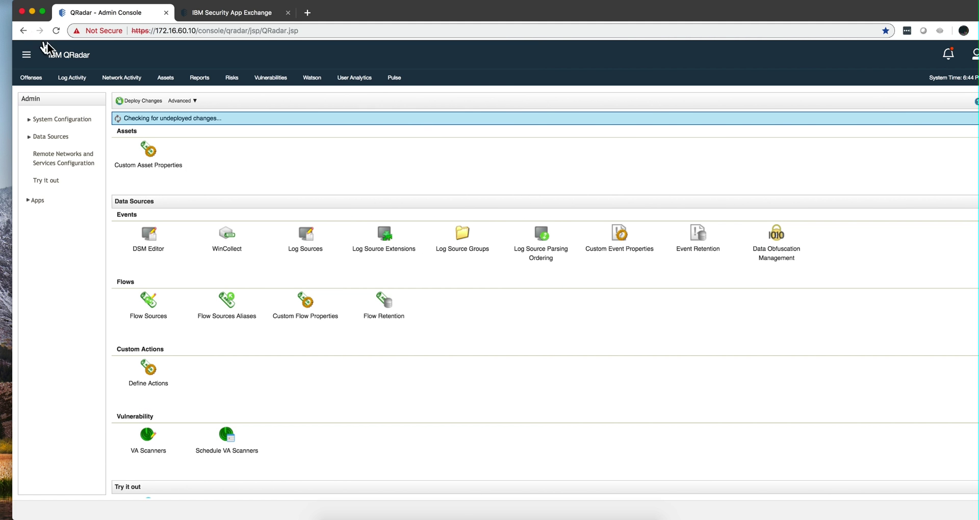
List the Amazon AWS rule group under Offenses > Rules, sorted by Enabled status
click(33, 81)
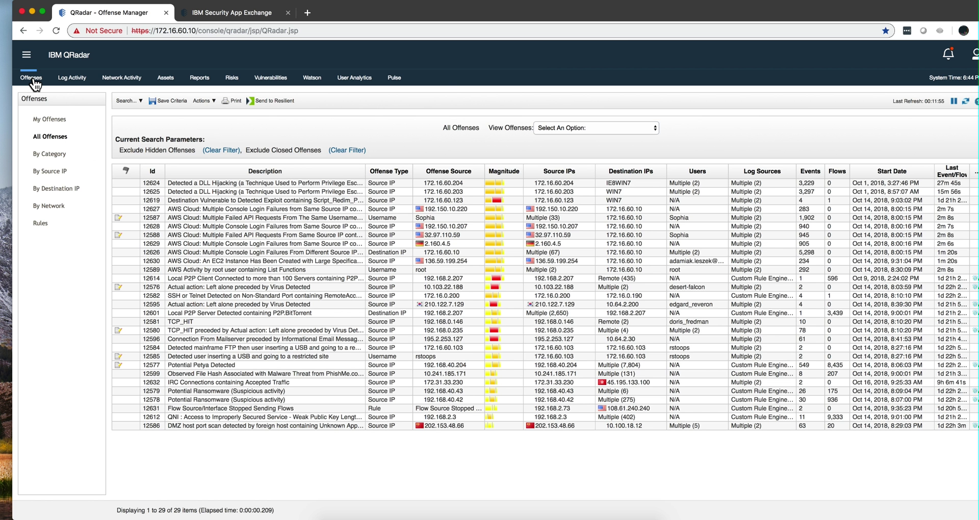
click(39, 225)
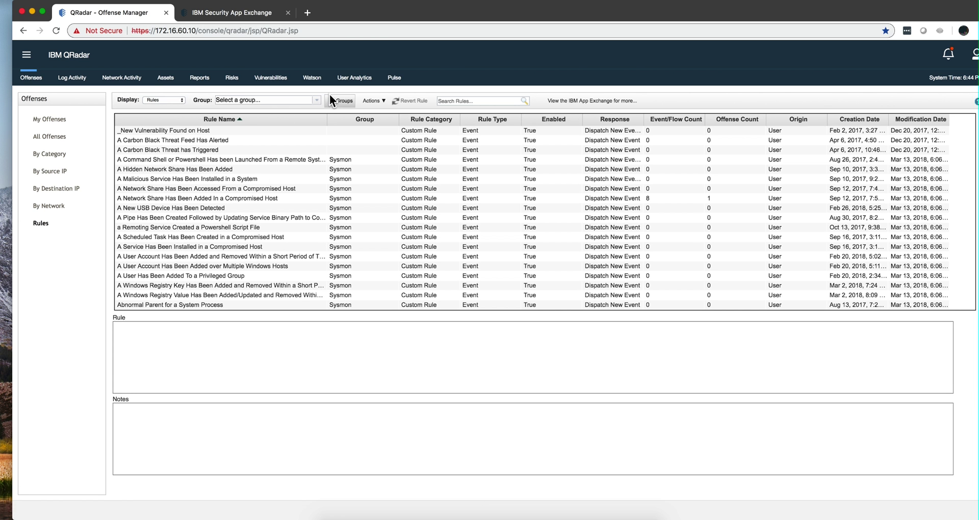
click(314, 100)
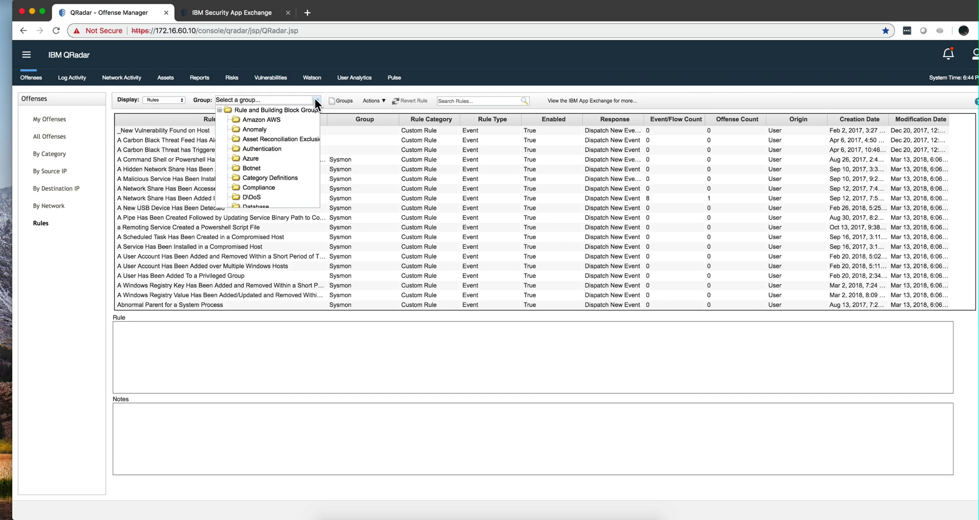
click(280, 116)
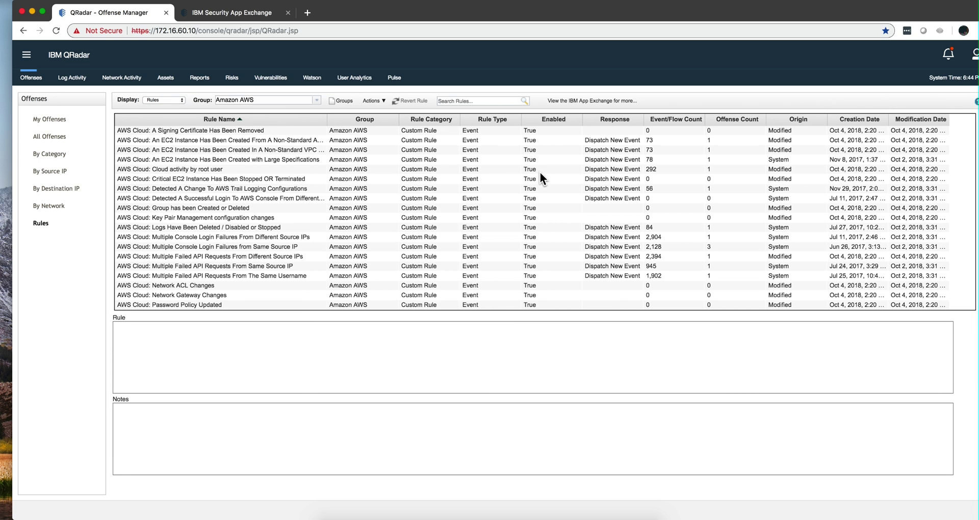
click(554, 122)
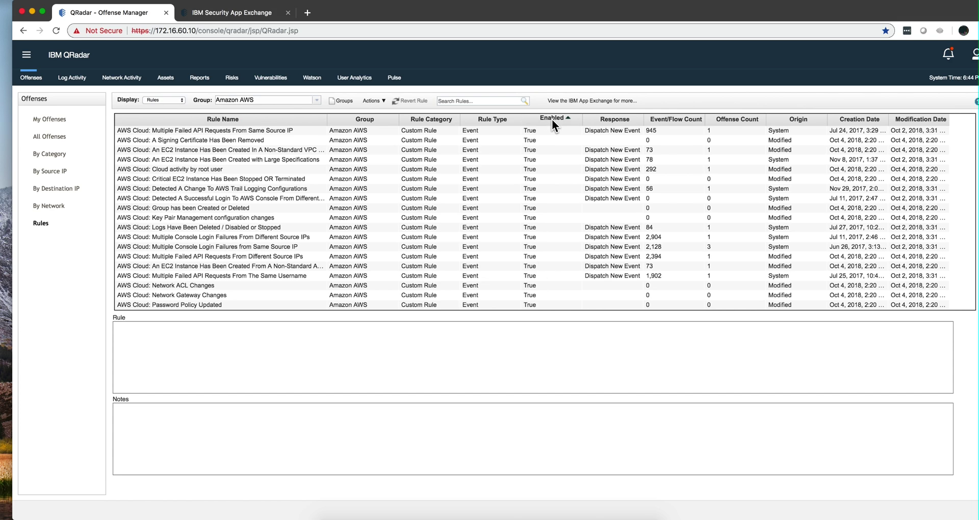
Select a block of AWS rules, check the Actions menu, and view the Network ACL Changes rule
click(269, 149)
shift+click(245, 219)
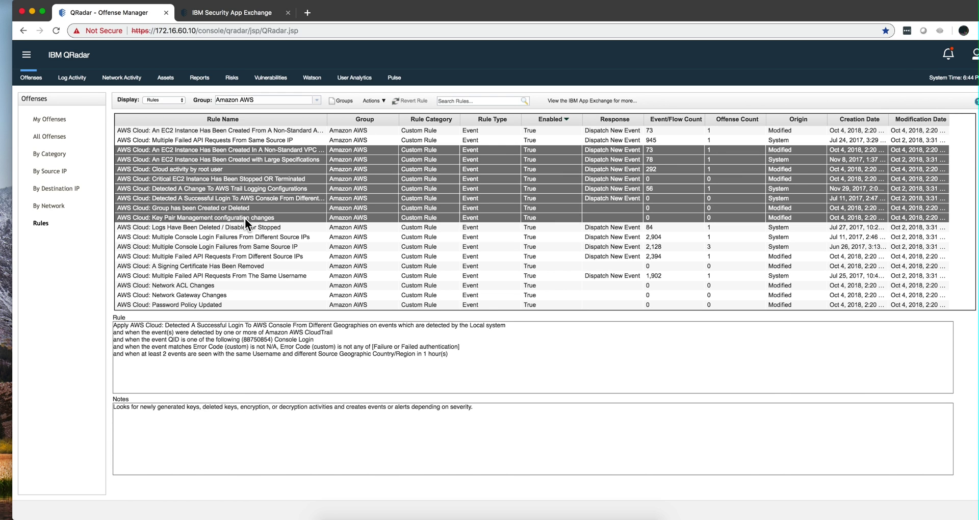
click(372, 101)
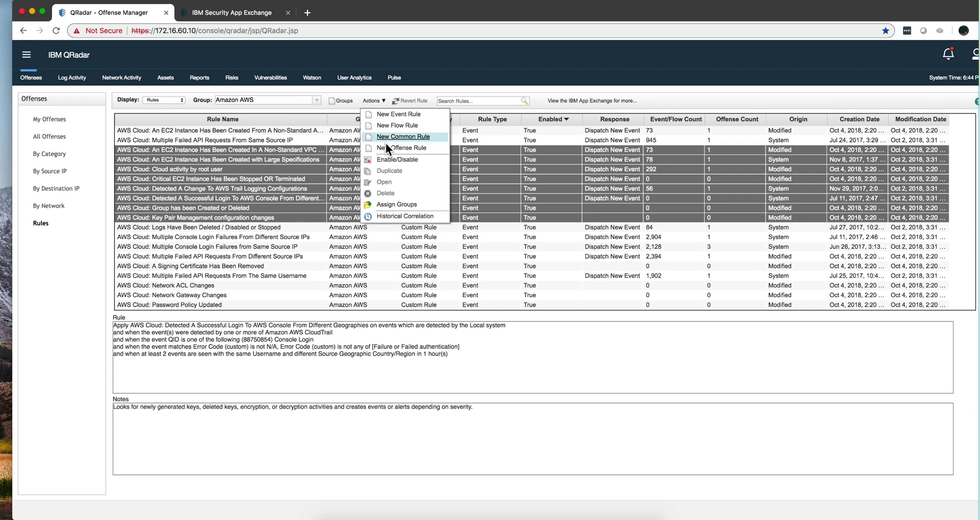
click(580, 334)
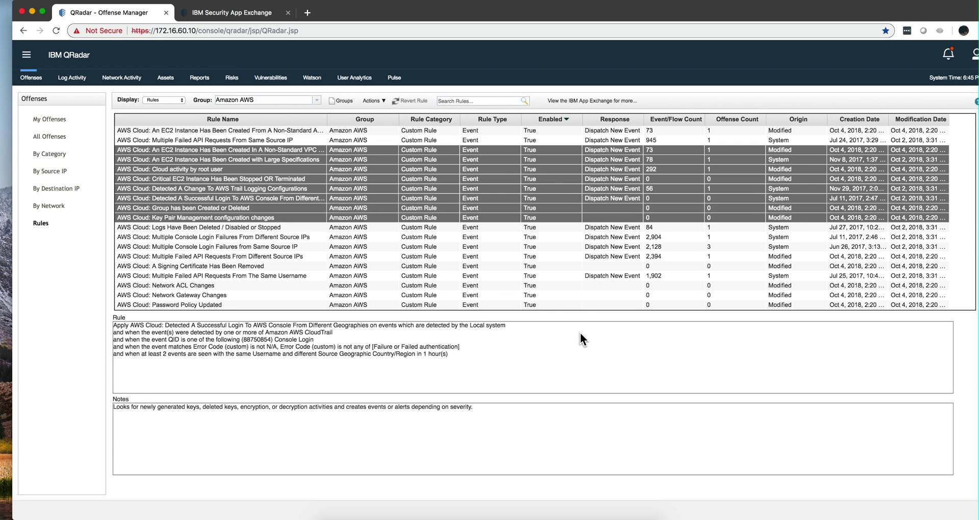
click(578, 285)
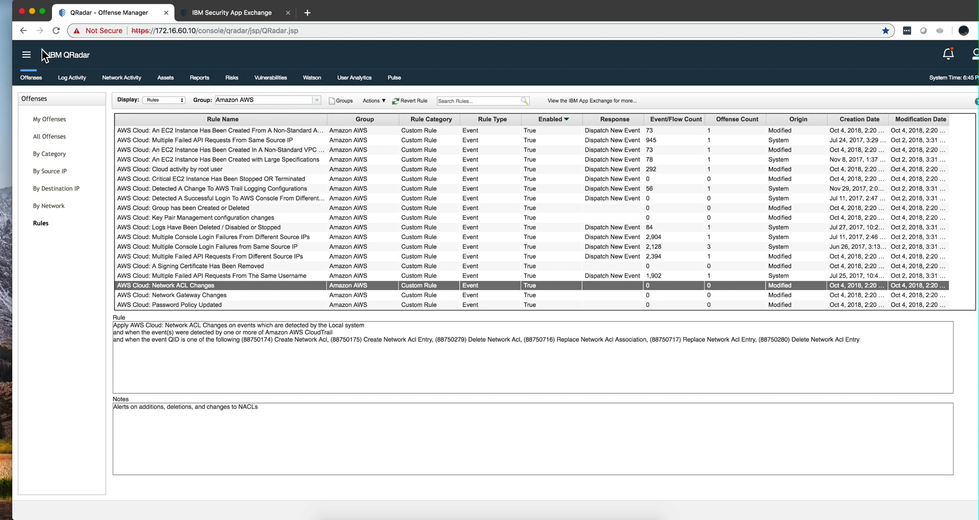
From Admin, open the Cloud Visibility configuration showing Amazon AWS and its API credentials
click(26, 59)
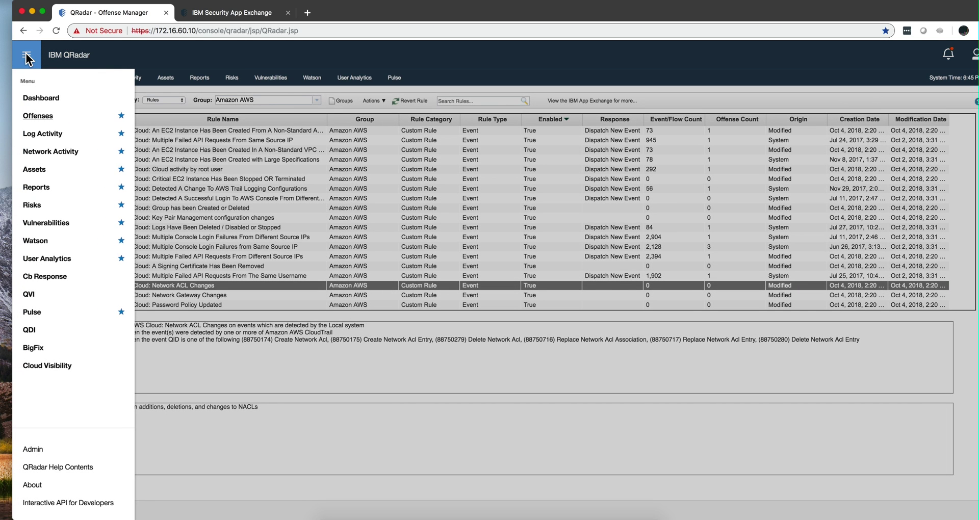
click(34, 450)
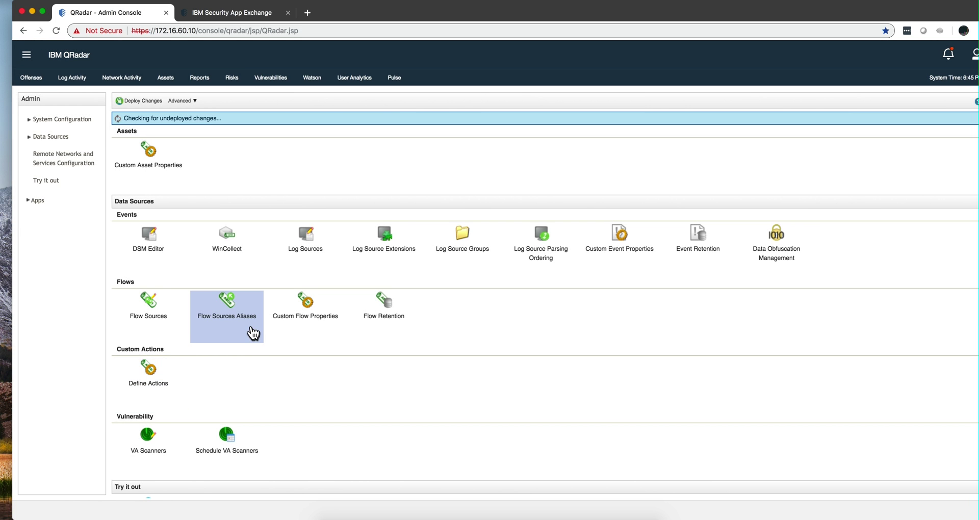
scroll(253, 329, down, 5)
scroll(251, 328, down, 5)
scroll(251, 327, down, 5)
scroll(252, 327, down, 5)
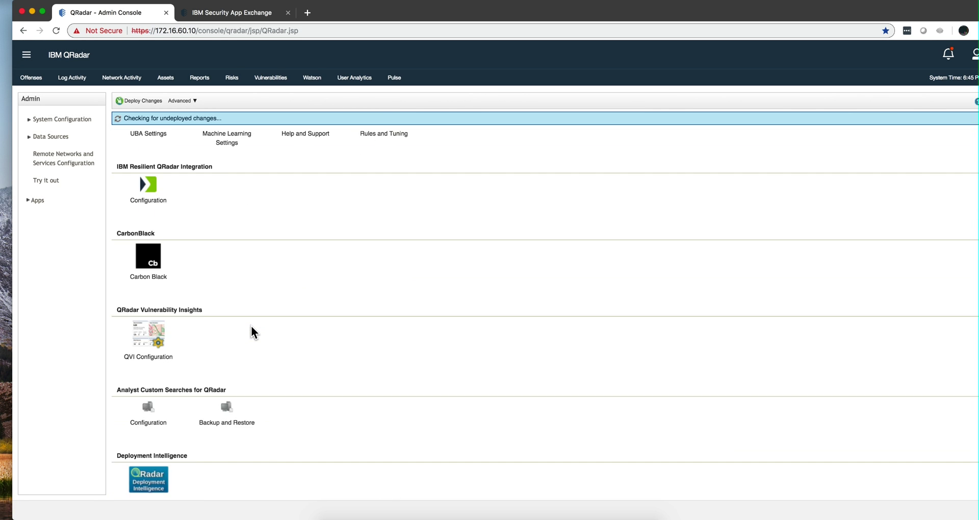
scroll(252, 328, down, 5)
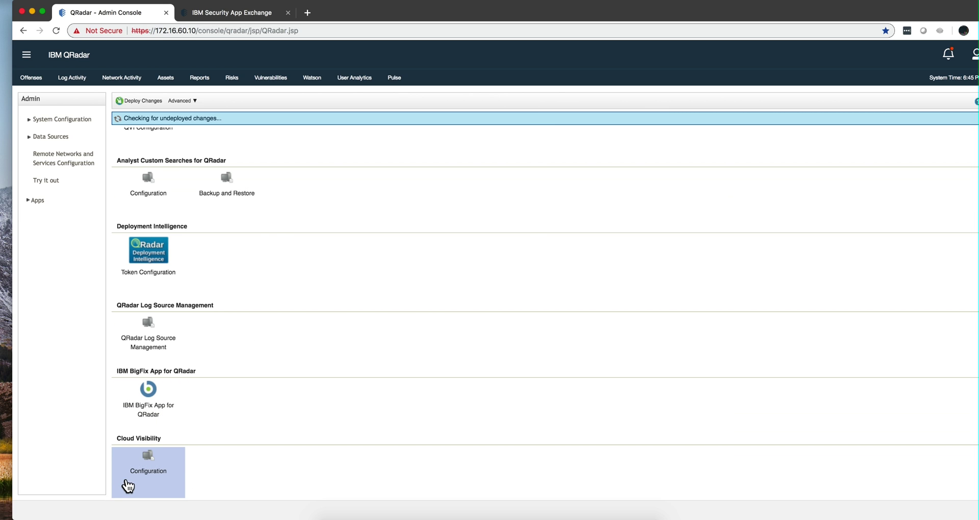
click(128, 486)
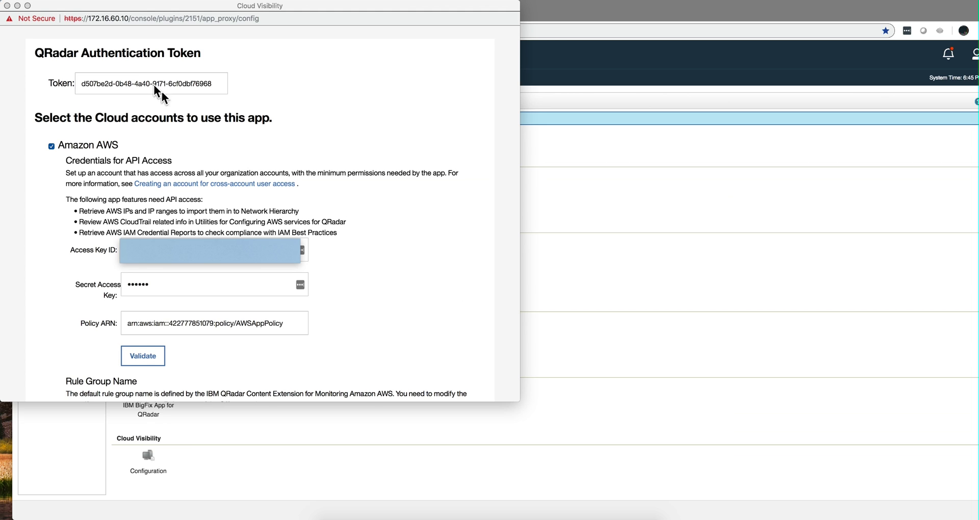